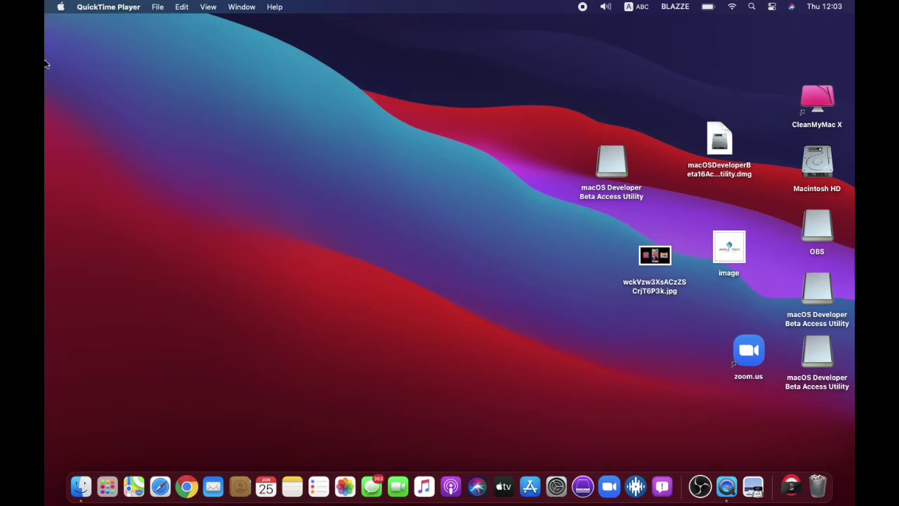
View this Mac's system overview, then close it.
{"action": "left_click", "coordinate": [61, 7]}
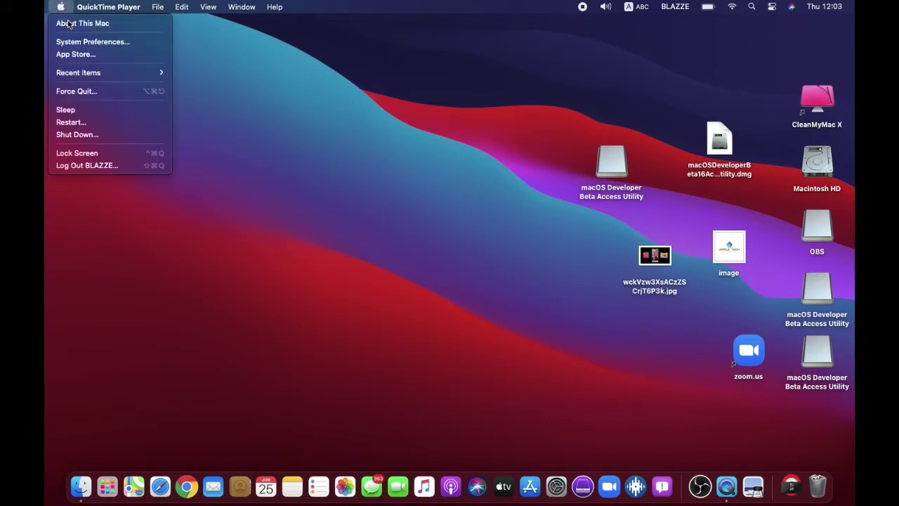
{"action": "key", "text": "Escape"}
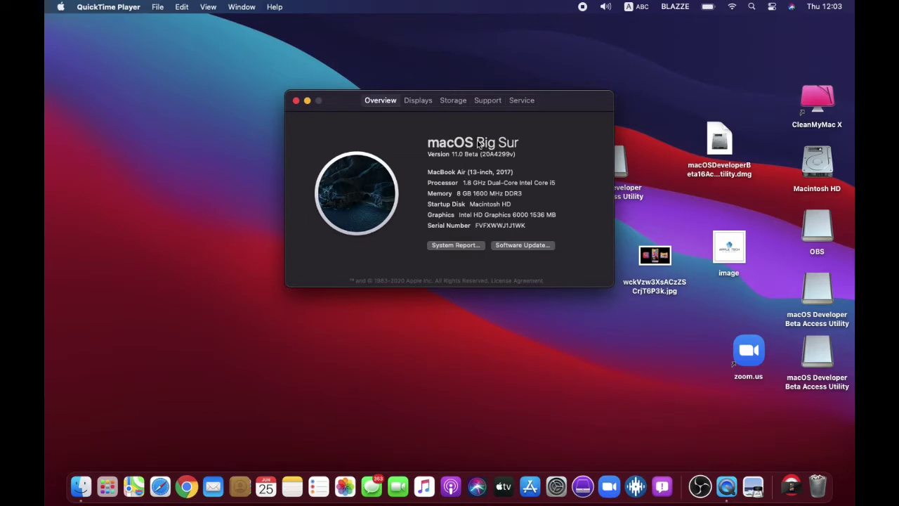
{"action": "left_click", "coordinate": [558, 164]}
{"action": "left_click", "coordinate": [296, 102]}
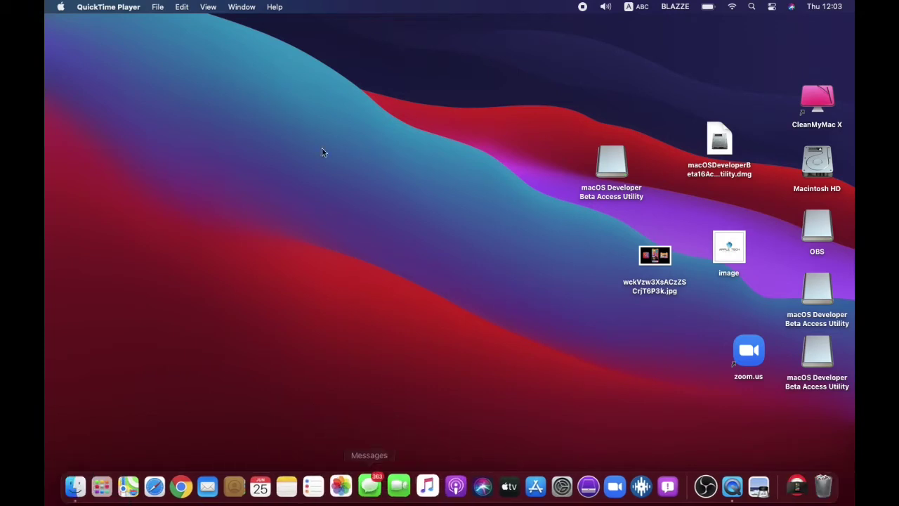
Check the connected iPad's page in Finder, close it, and reopen Finder on Recents.
{"action": "left_click", "coordinate": [81, 485]}
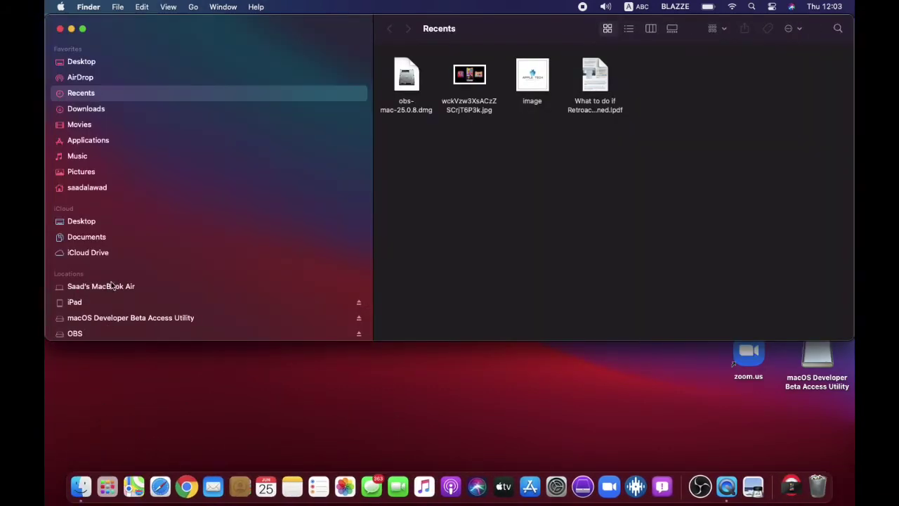
{"action": "left_click", "coordinate": [96, 302]}
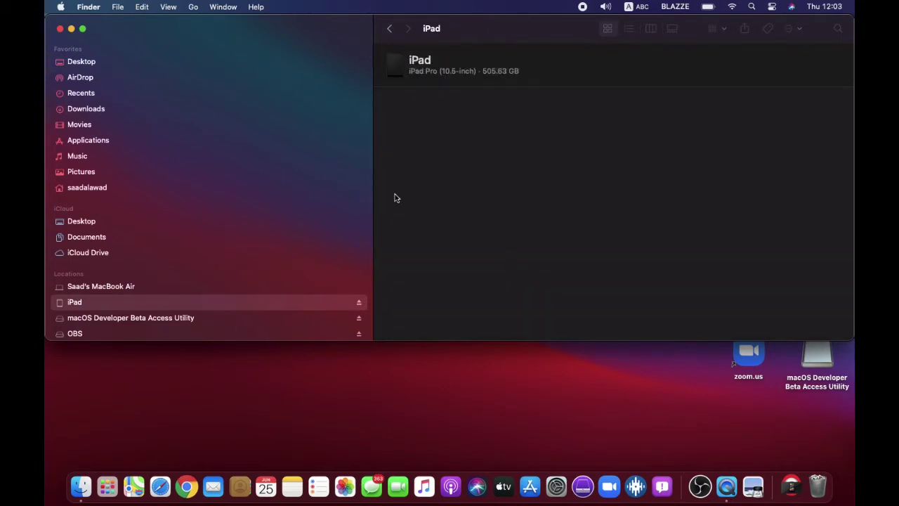
{"action": "scroll", "coordinate": [460, 189], "scroll_direction": "down", "scroll_amount": 2}
{"action": "scroll", "coordinate": [460, 188], "scroll_direction": "up", "scroll_amount": 2}
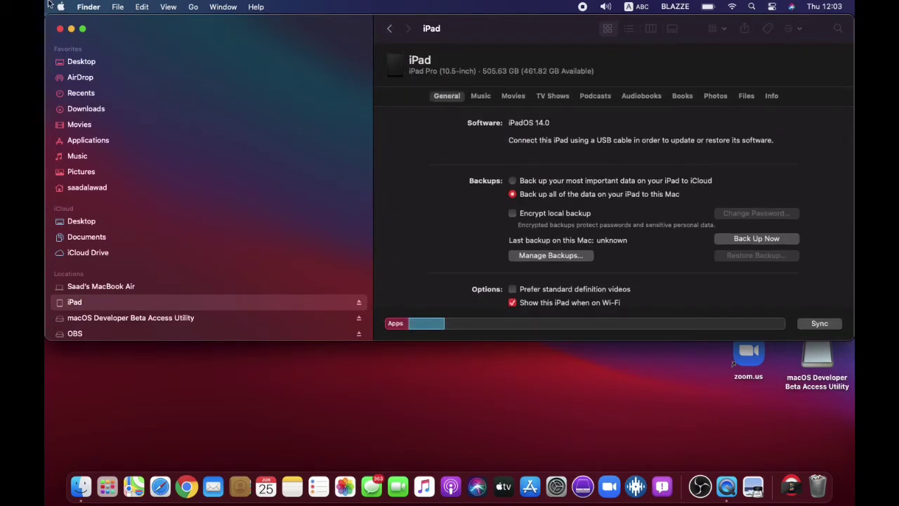
{"action": "left_click", "coordinate": [60, 28]}
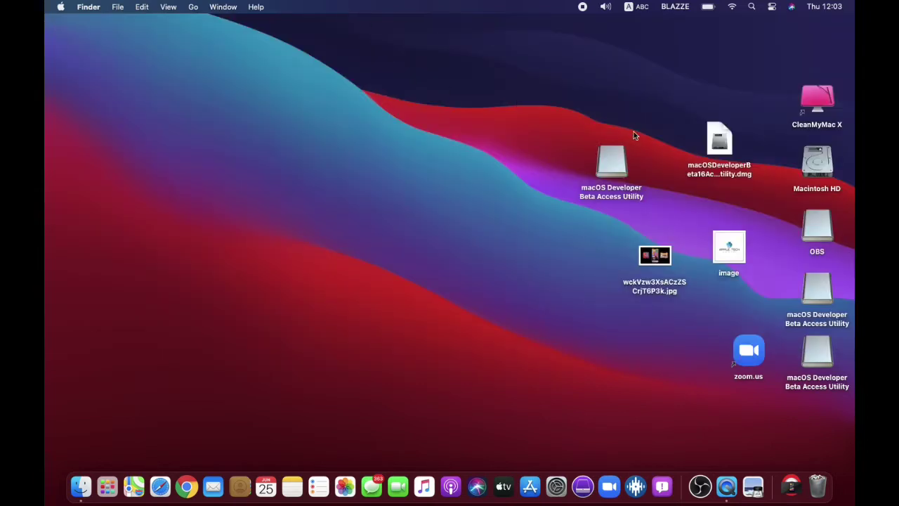
{"action": "left_click", "coordinate": [81, 485]}
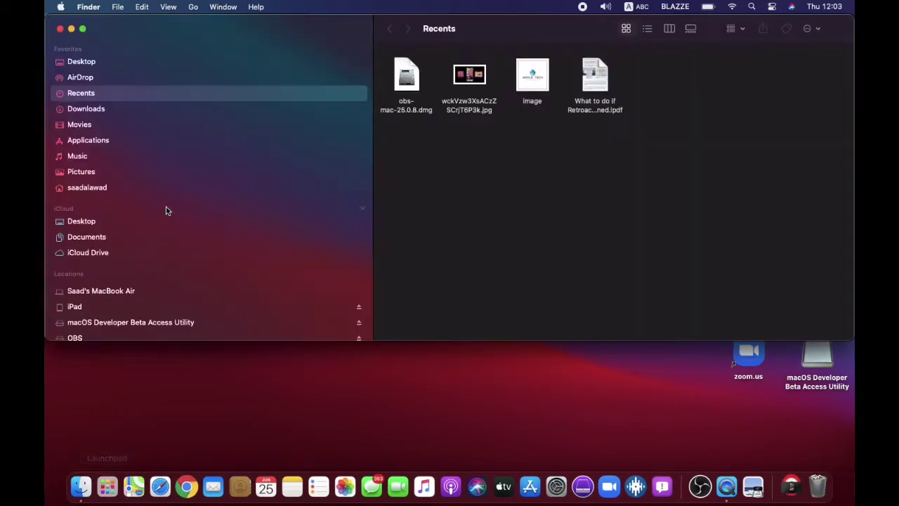
Close Finder and load the pasted Retroactive download link in Safari.
{"action": "left_click", "coordinate": [60, 28]}
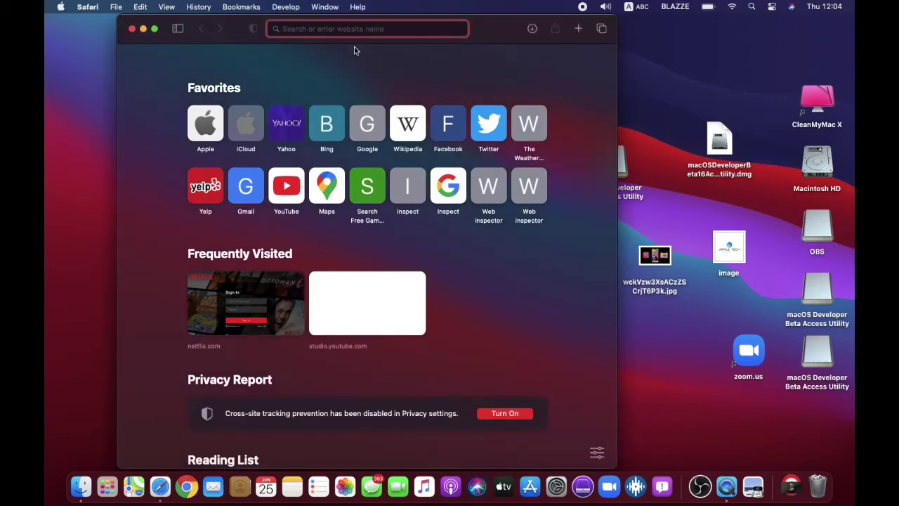
{"action": "right_click", "coordinate": [347, 29]}
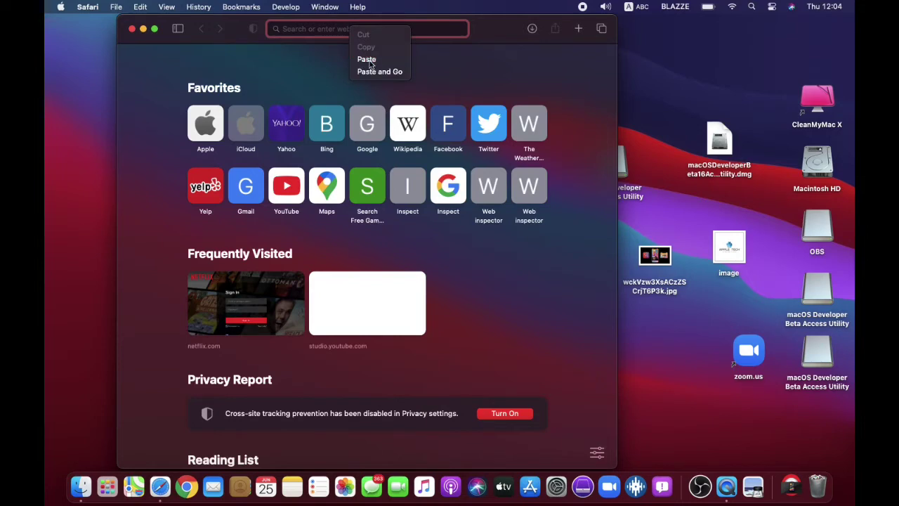
{"action": "left_click", "coordinate": [370, 60]}
{"action": "key", "text": "Return"}
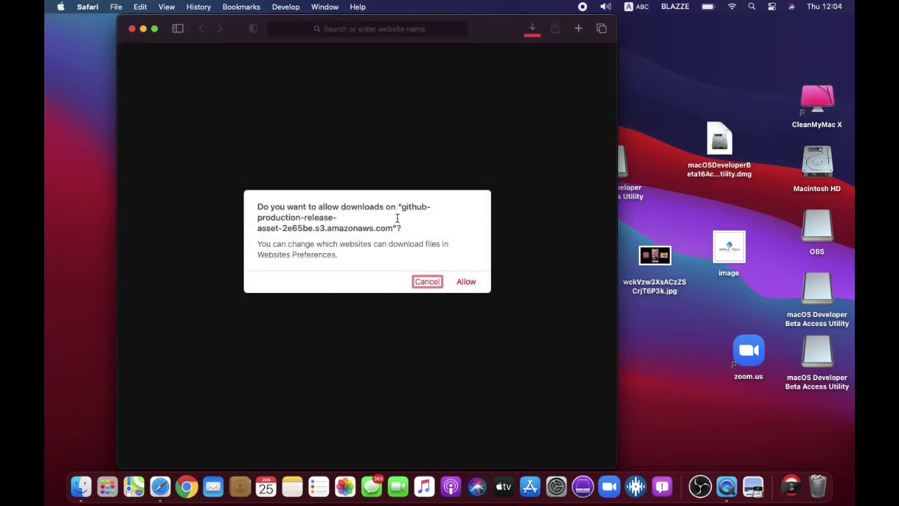
Allow downloads from the GitHub asset site.
{"action": "left_click", "coordinate": [258, 208]}
{"action": "left_click_drag", "start_coordinate": [258, 208], "coordinate": [475, 234]}
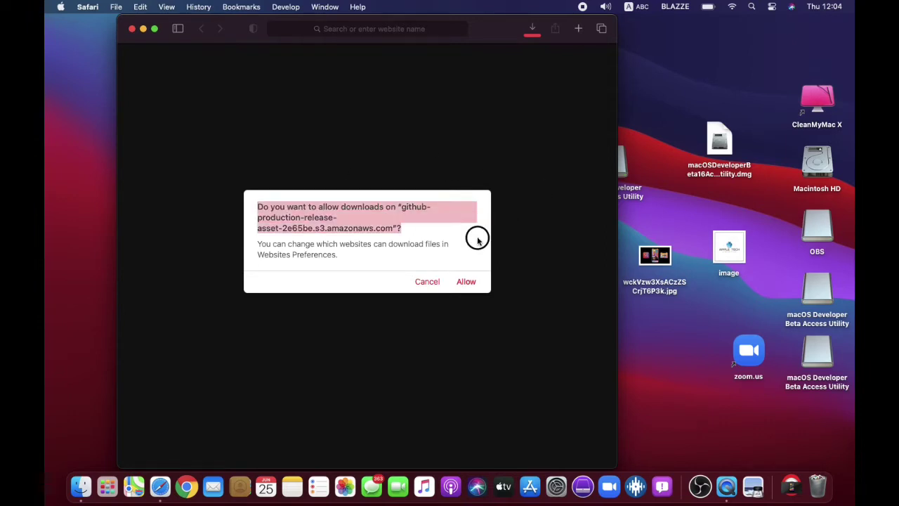
{"action": "left_click", "coordinate": [437, 247]}
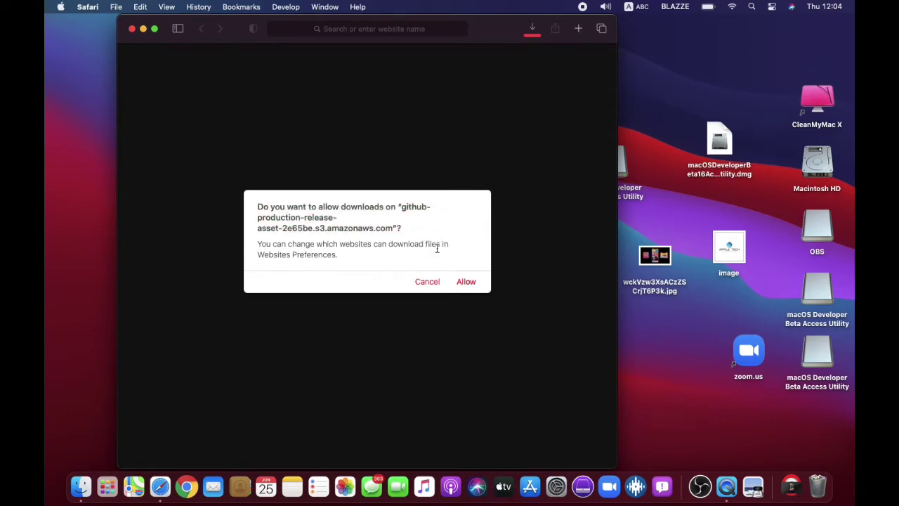
{"action": "left_click", "coordinate": [468, 283]}
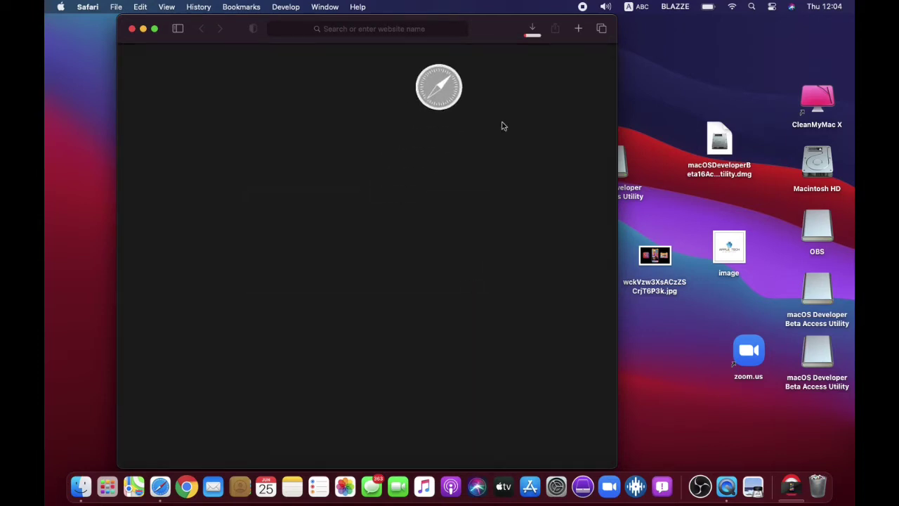
Remove the stopped duplicate Retroactive.1.3.zip from Safari's Downloads list.
{"action": "left_click", "coordinate": [531, 34]}
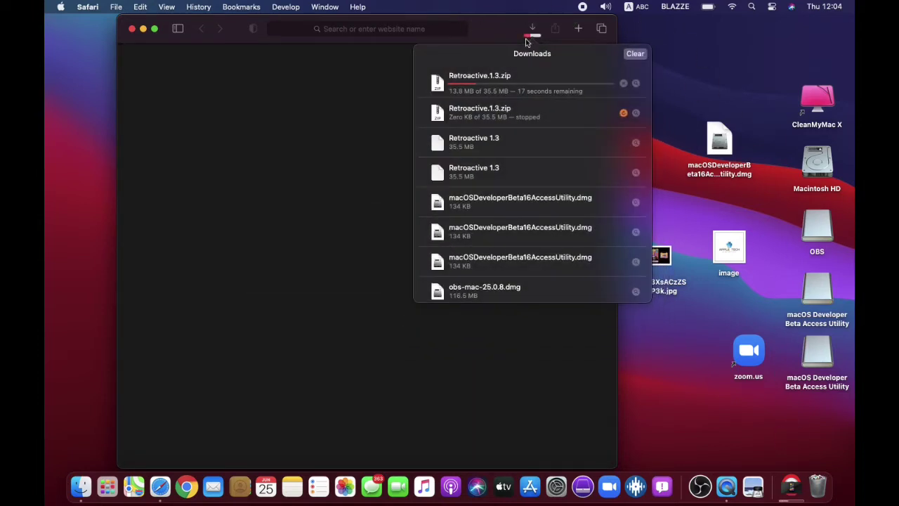
{"action": "left_click", "coordinate": [555, 124]}
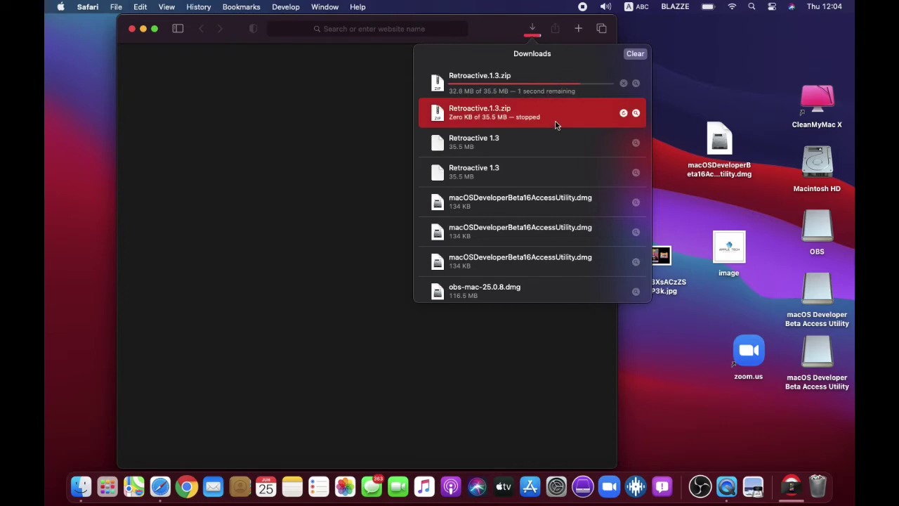
{"action": "key", "text": "BackSpace"}
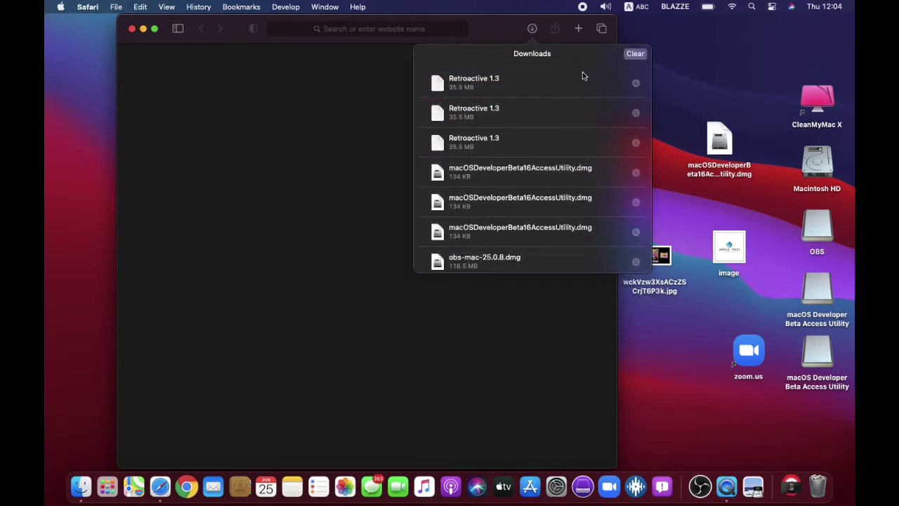
Reveal the download in Finder, list Downloads as a list, and open Retroactive 1.3.
{"action": "left_click", "coordinate": [636, 84]}
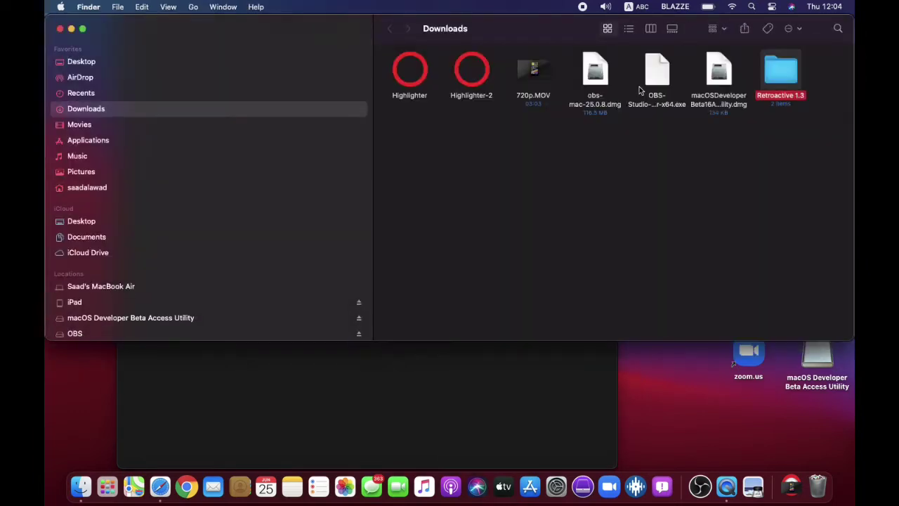
{"action": "left_click", "coordinate": [628, 28]}
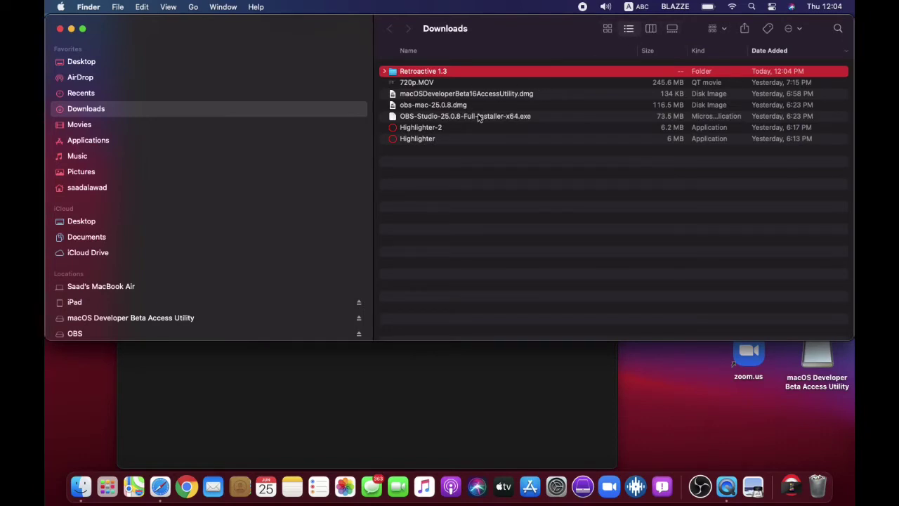
{"action": "double_click", "coordinate": [490, 72]}
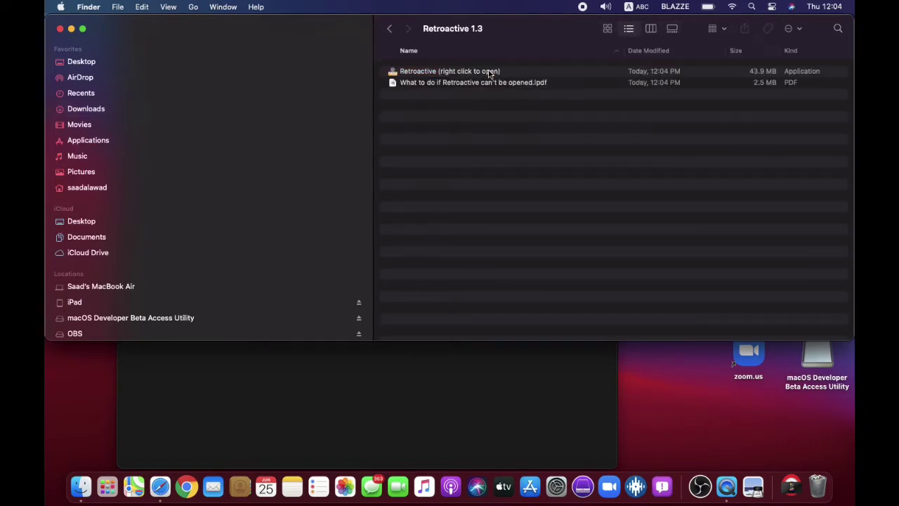
Select the Retroactive app and bring up its file context menu.
{"action": "left_click", "coordinate": [462, 72]}
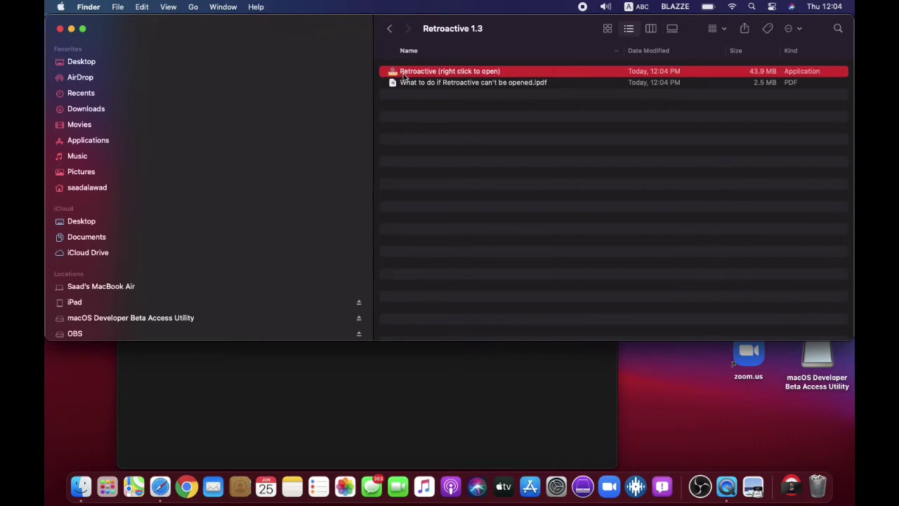
{"action": "left_click_drag", "start_coordinate": [404, 76], "coordinate": [469, 71]}
{"action": "left_click", "coordinate": [454, 105]}
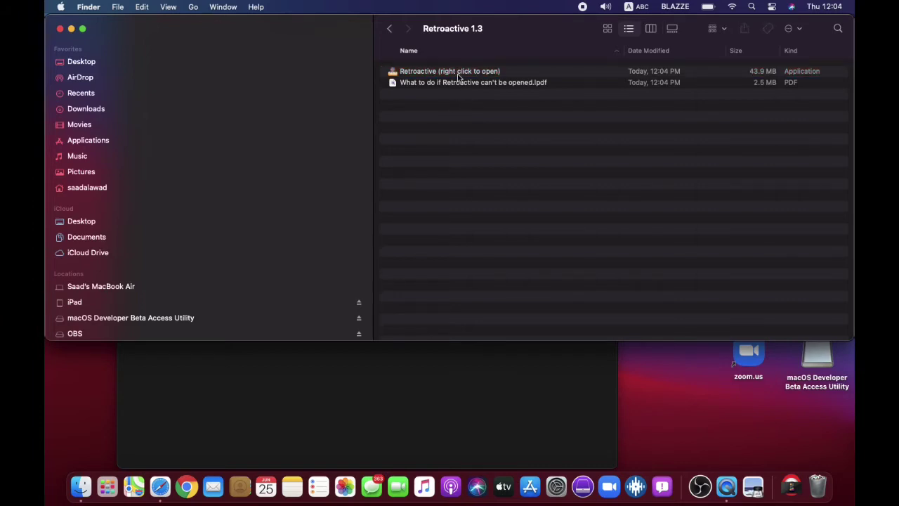
{"action": "left_click", "coordinate": [458, 75]}
{"action": "left_click", "coordinate": [460, 73]}
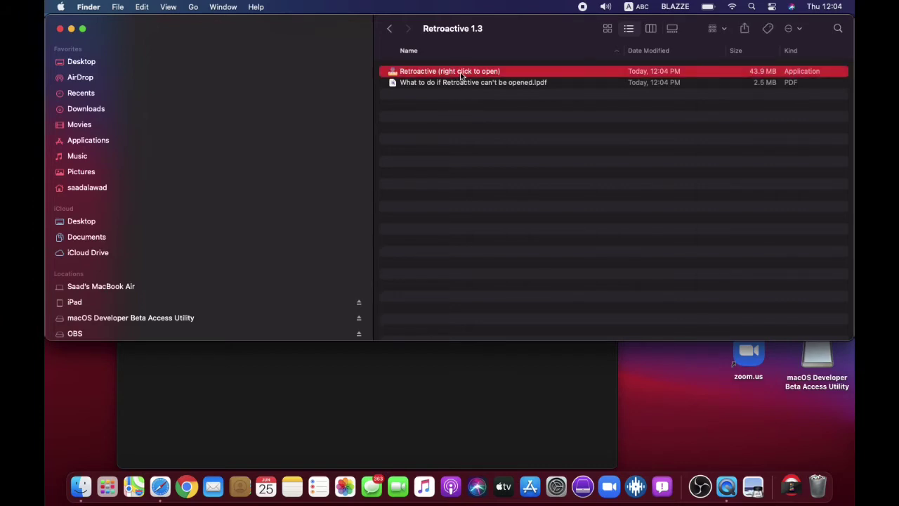
{"action": "right_click", "coordinate": [460, 75]}
{"action": "left_click", "coordinate": [630, 77]}
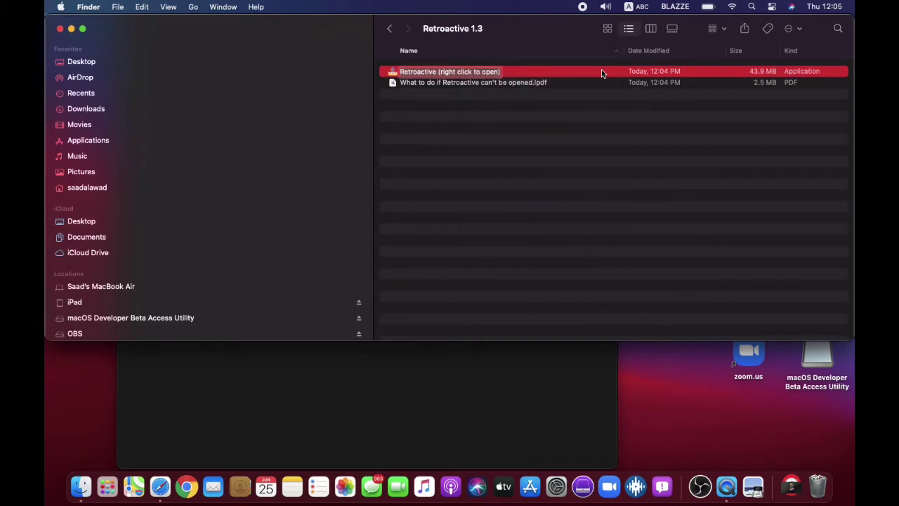
{"action": "right_click", "coordinate": [602, 72]}
{"action": "left_click", "coordinate": [619, 77]}
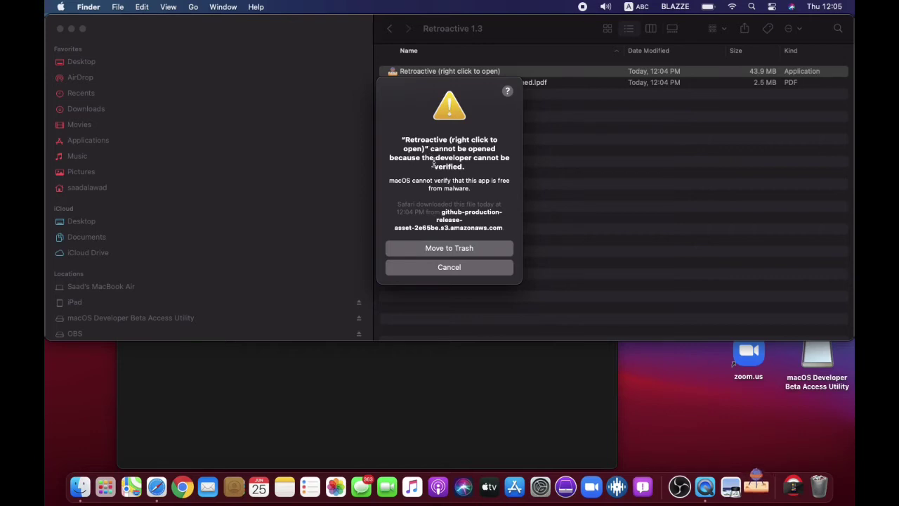
{"action": "left_click", "coordinate": [448, 267]}
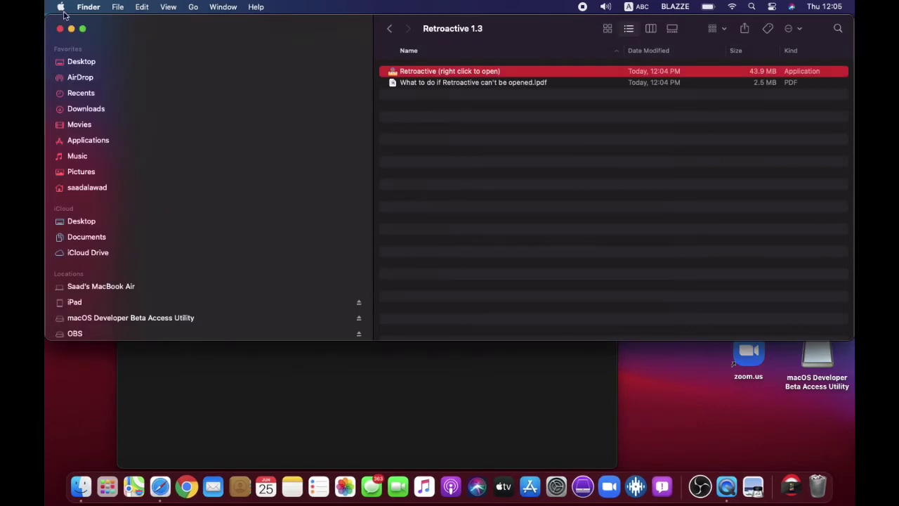
{"action": "left_click", "coordinate": [59, 29]}
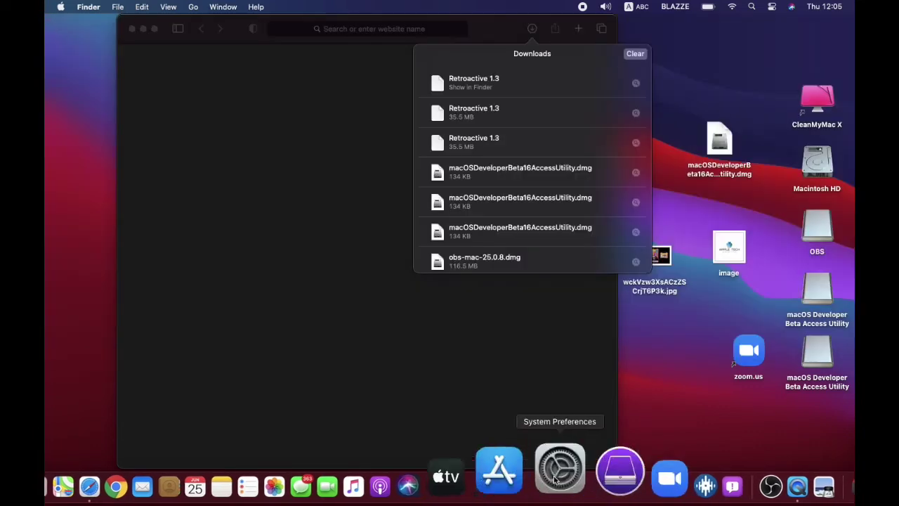
Open Security & Privacy's General tab and unlock it with the login password.
{"action": "left_click", "coordinate": [555, 449]}
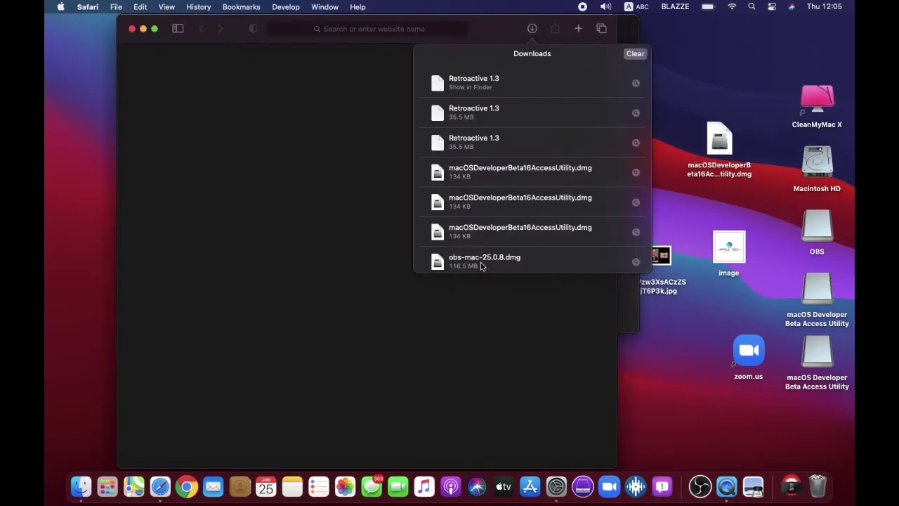
{"action": "left_click", "coordinate": [557, 463]}
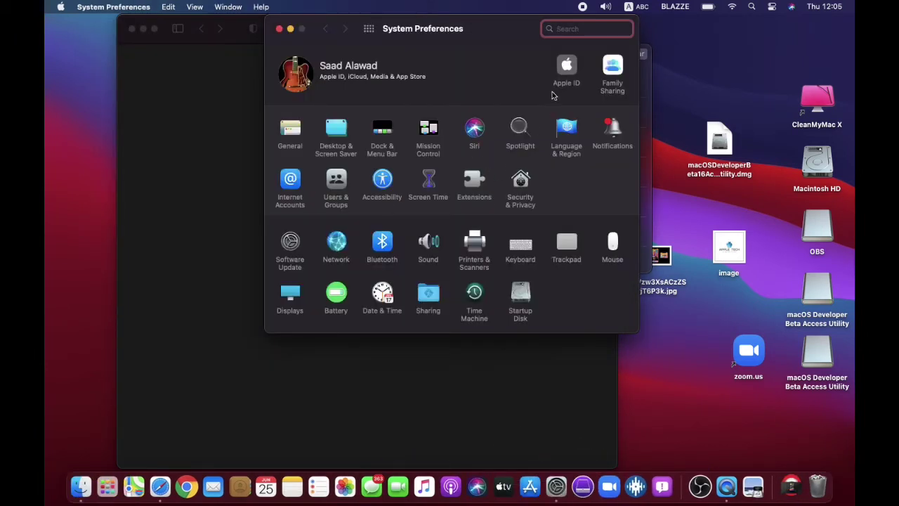
{"action": "left_click", "coordinate": [521, 179]}
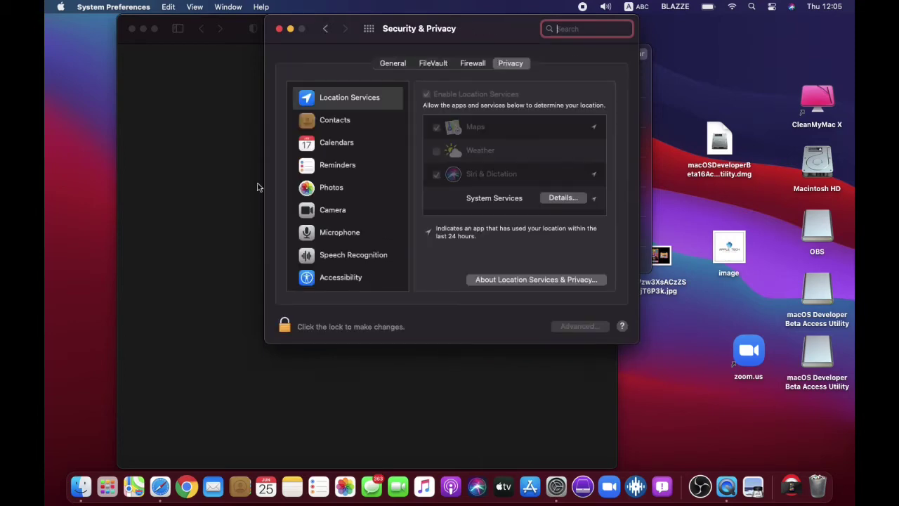
{"action": "left_click", "coordinate": [406, 64]}
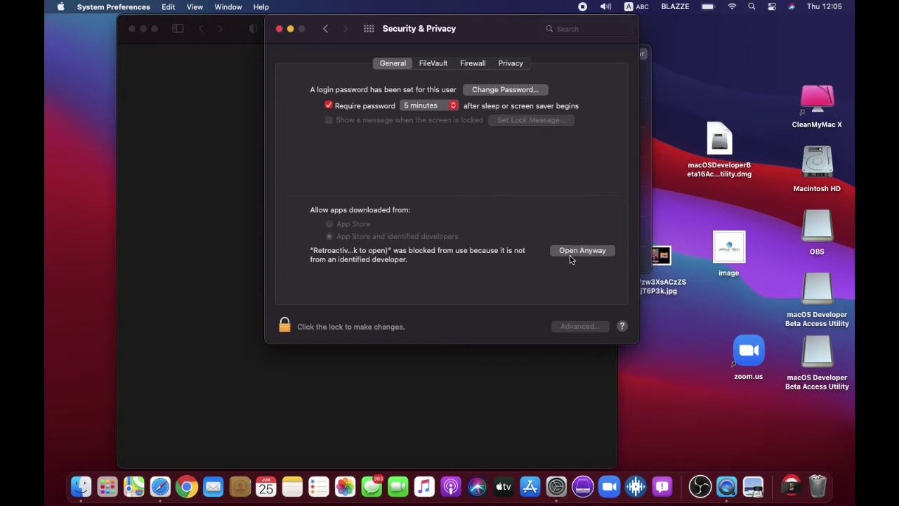
{"action": "left_click", "coordinate": [285, 326]}
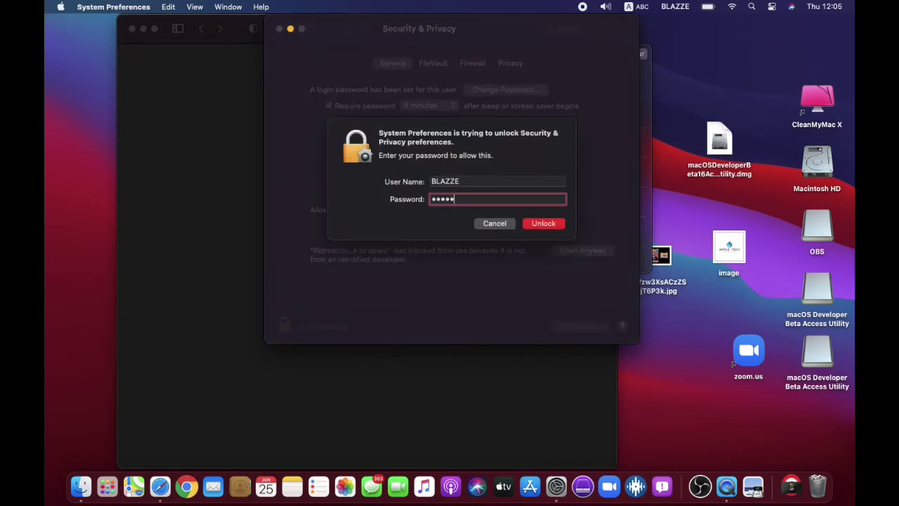
{"action": "key", "text": "Return"}
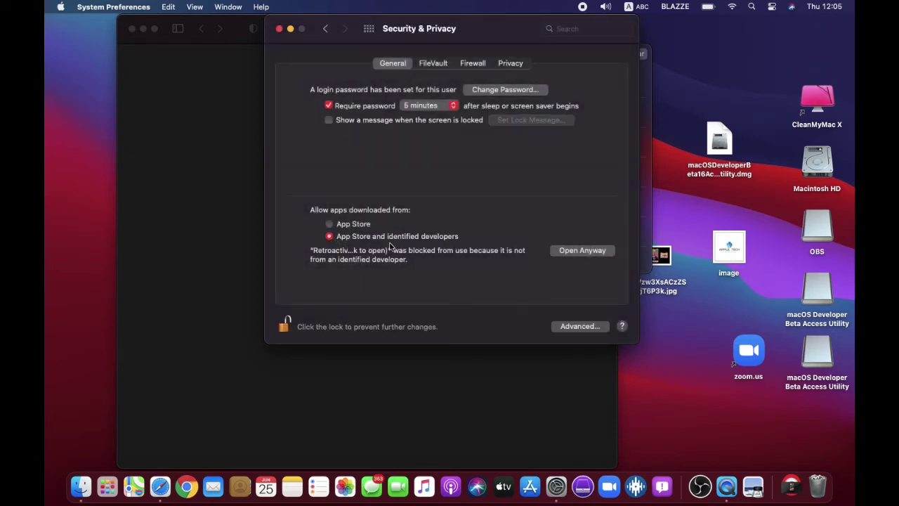
Relock the pane, open Retroactive anyway past both warnings, and close System Preferences.
{"action": "left_click", "coordinate": [284, 325]}
{"action": "left_click", "coordinate": [593, 251]}
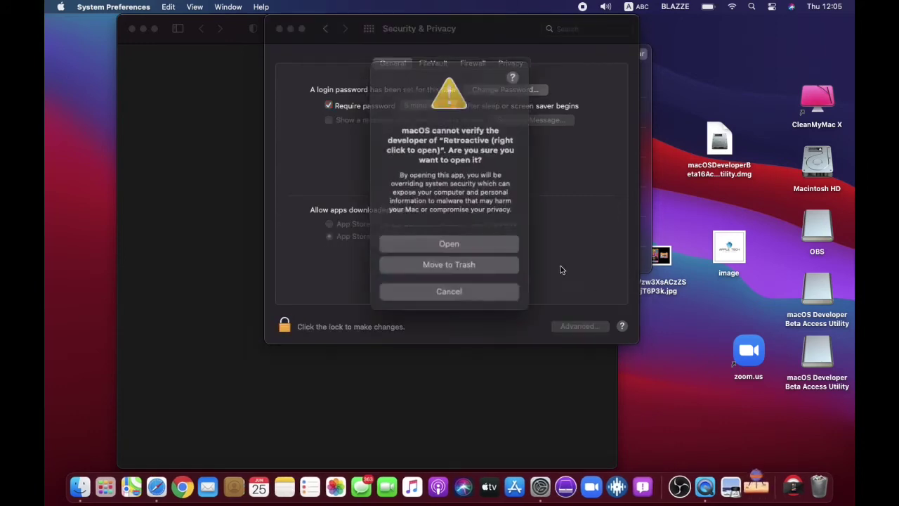
{"action": "left_click", "coordinate": [473, 239]}
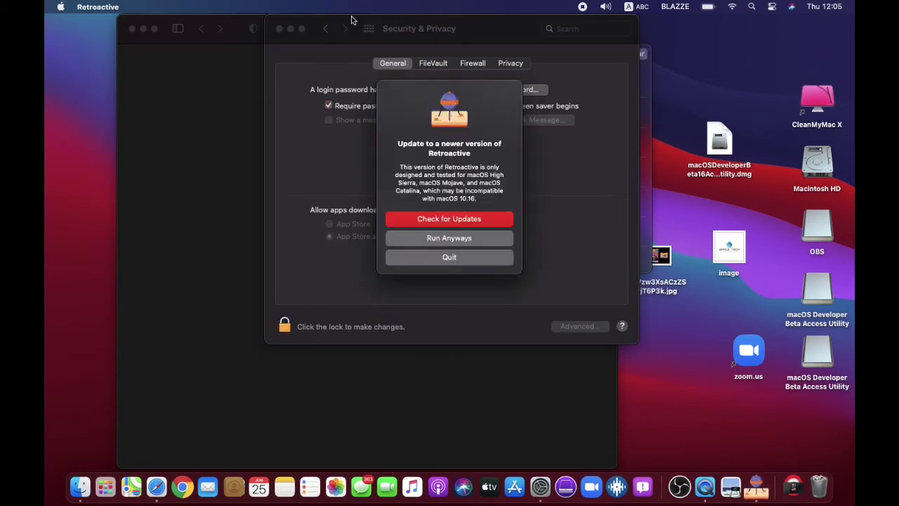
{"action": "left_click", "coordinate": [440, 237]}
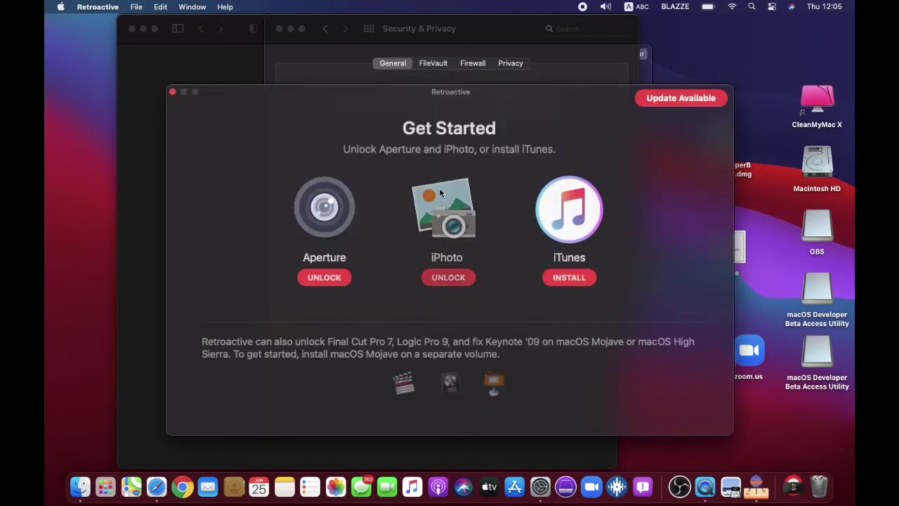
{"action": "left_click", "coordinate": [279, 29]}
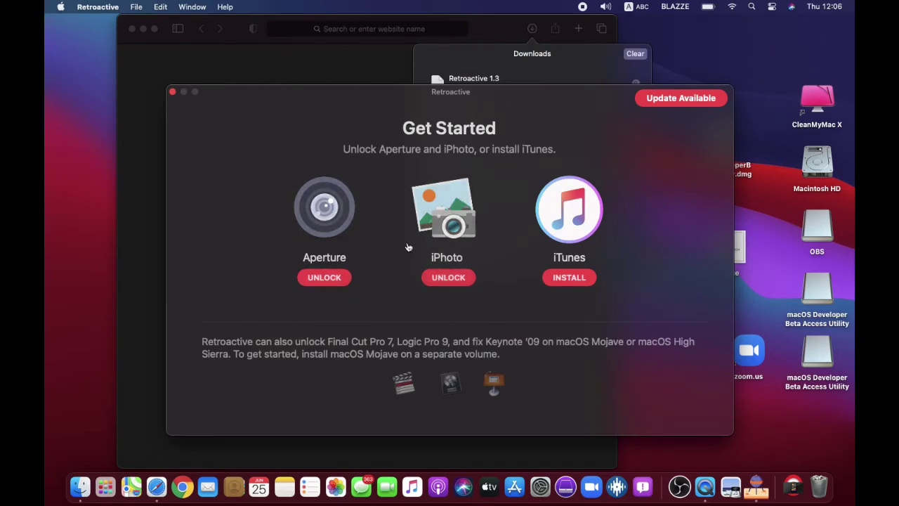
Choose the App Store version (iTunes 12.6.5) for the iTunes install and continue.
{"action": "left_click", "coordinate": [568, 278]}
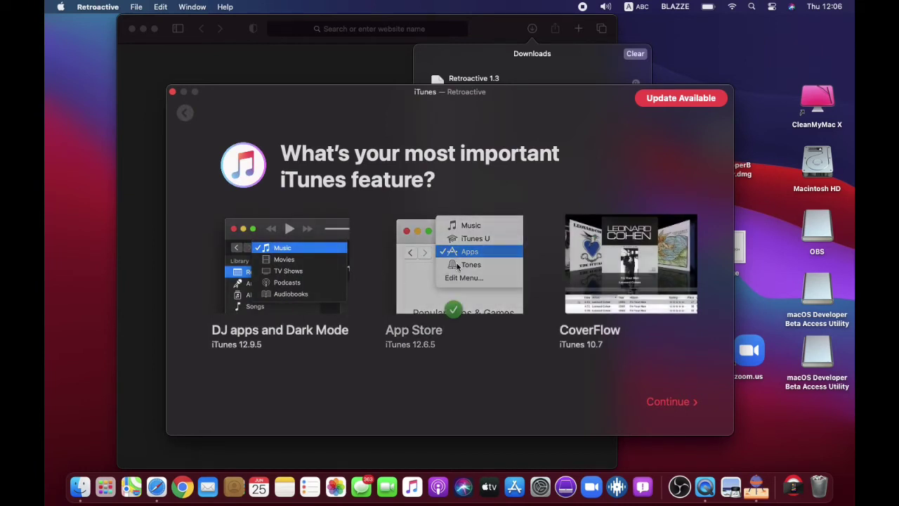
{"action": "left_click", "coordinate": [625, 281]}
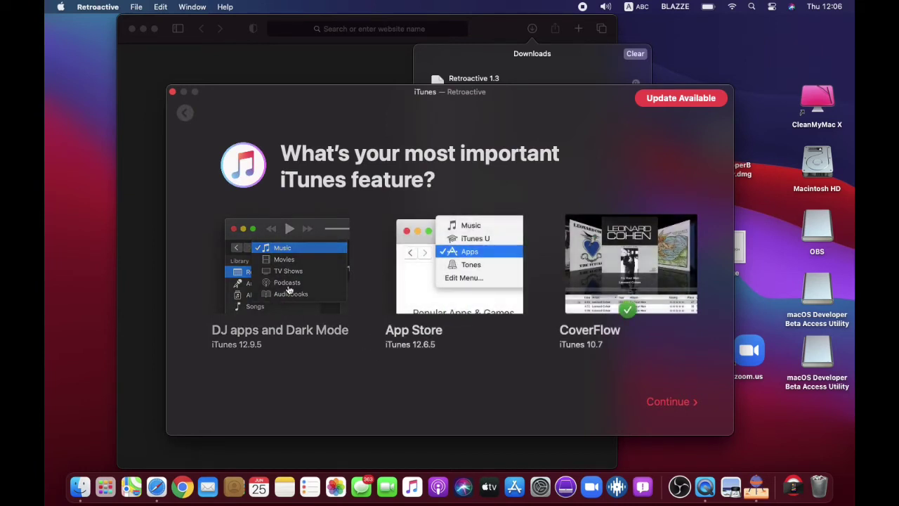
{"action": "left_click", "coordinate": [257, 325]}
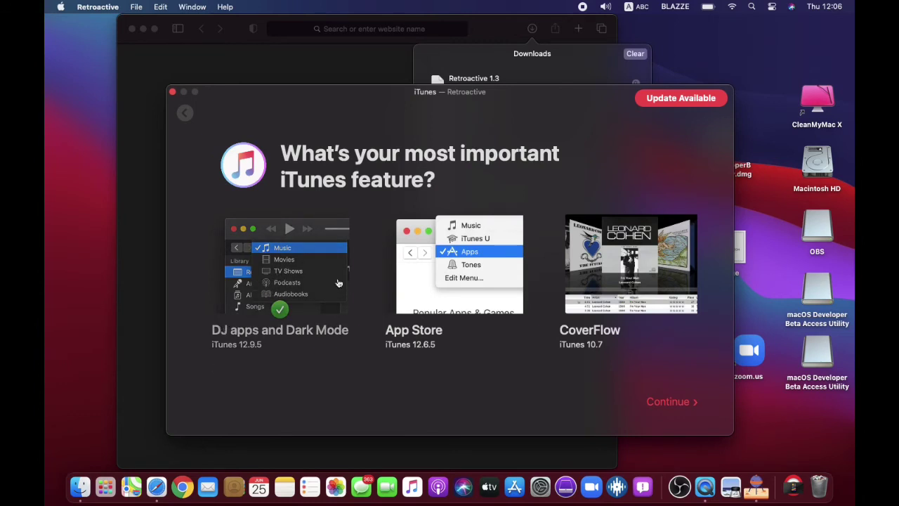
{"action": "left_click", "coordinate": [472, 282]}
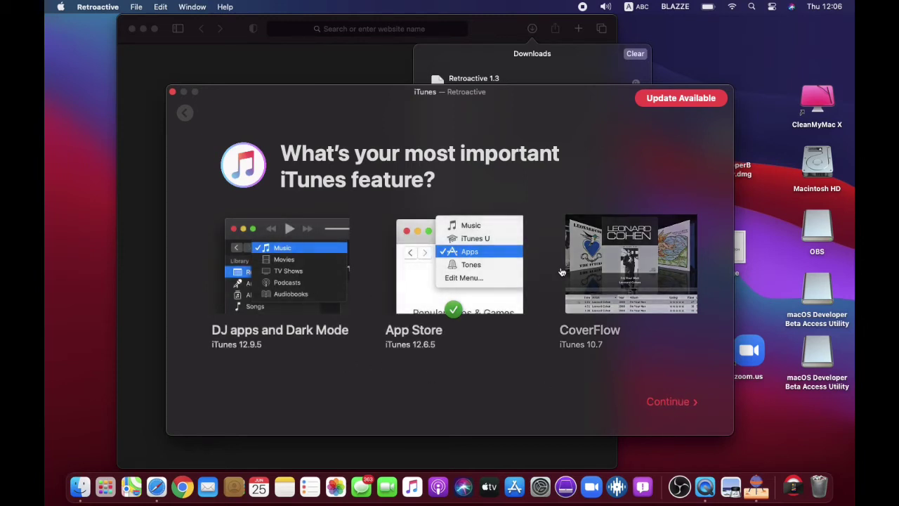
{"action": "left_click", "coordinate": [672, 408]}
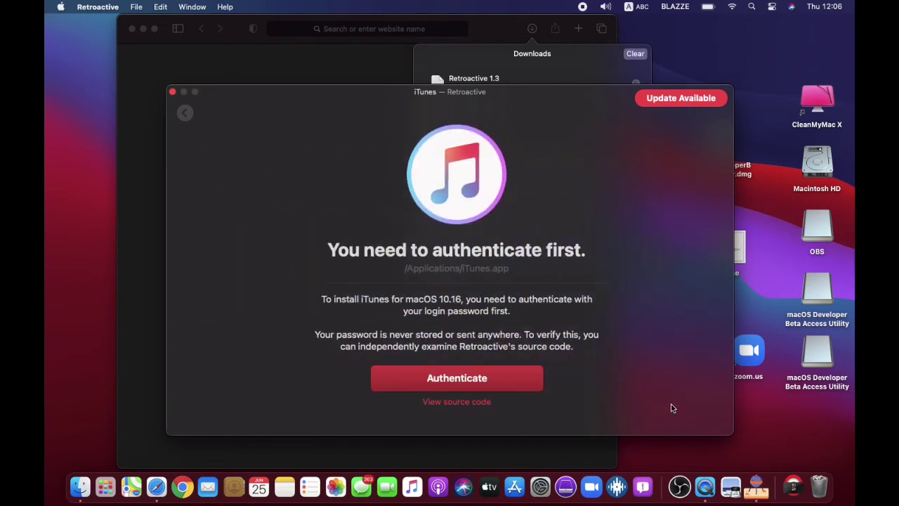
Authenticate with the login password and let Retroactive install iTunes 12.6.5.
{"action": "left_click", "coordinate": [439, 388]}
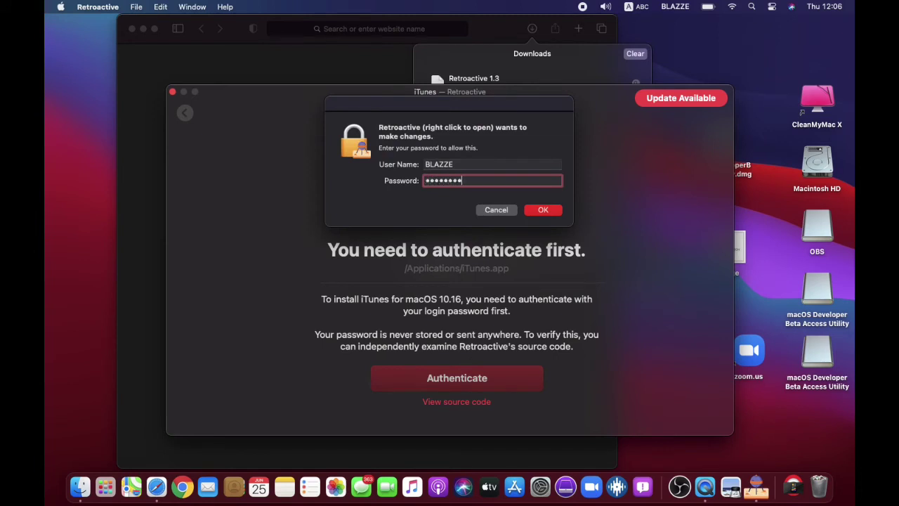
{"action": "key", "text": "Return"}
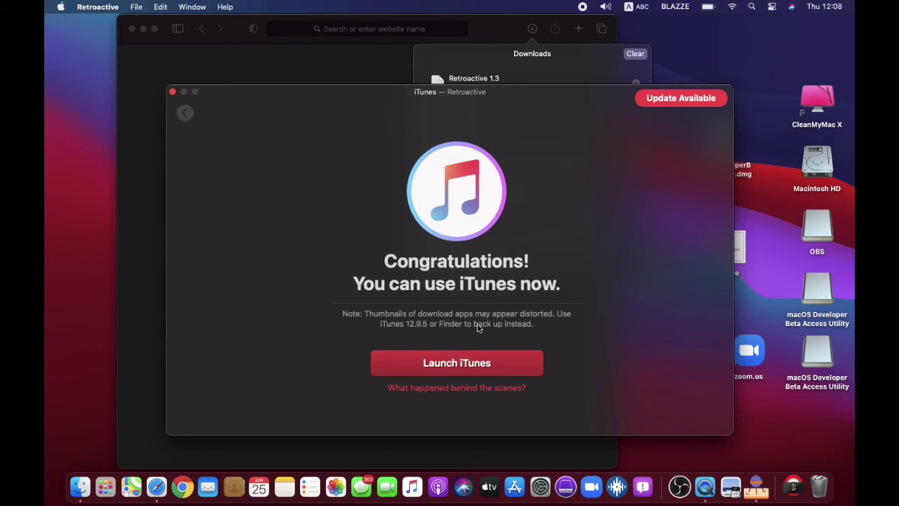
Launch iTunes with a new library, close Retroactive, and agree to the license.
{"action": "left_click", "coordinate": [455, 373]}
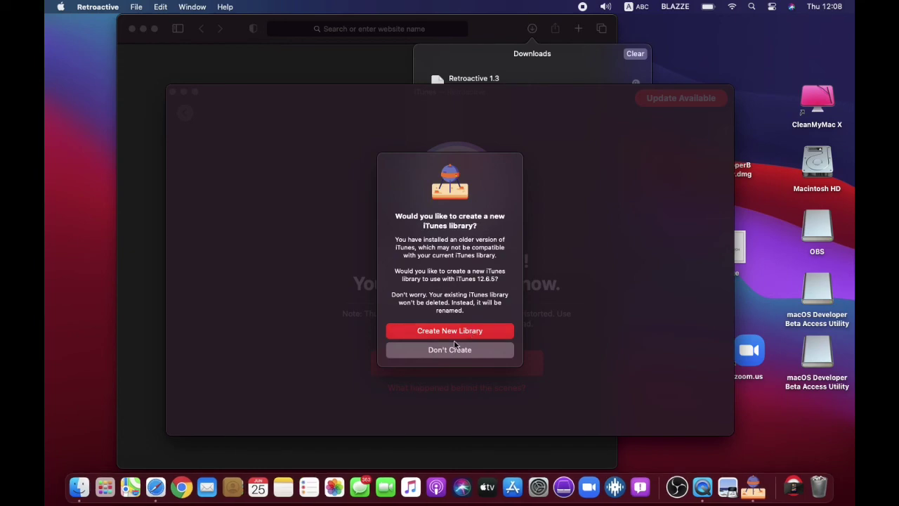
{"action": "left_click", "coordinate": [469, 331]}
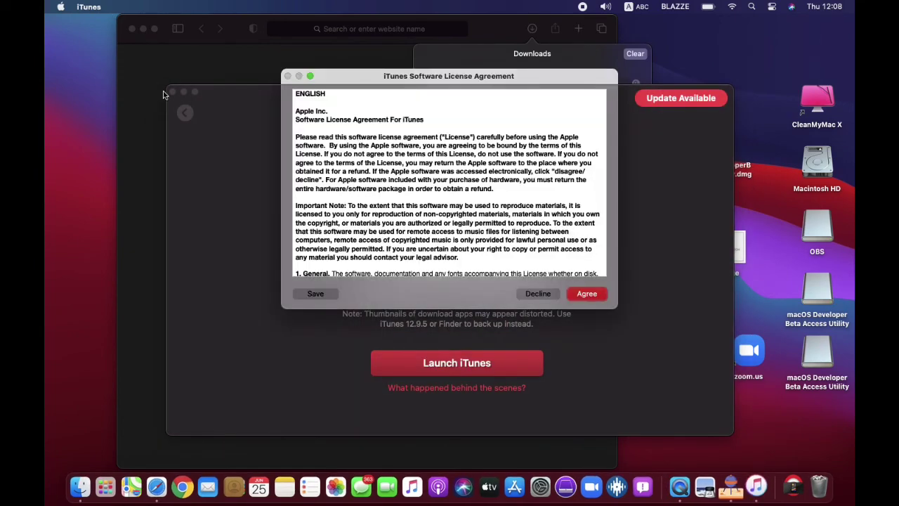
{"action": "left_click", "coordinate": [173, 91]}
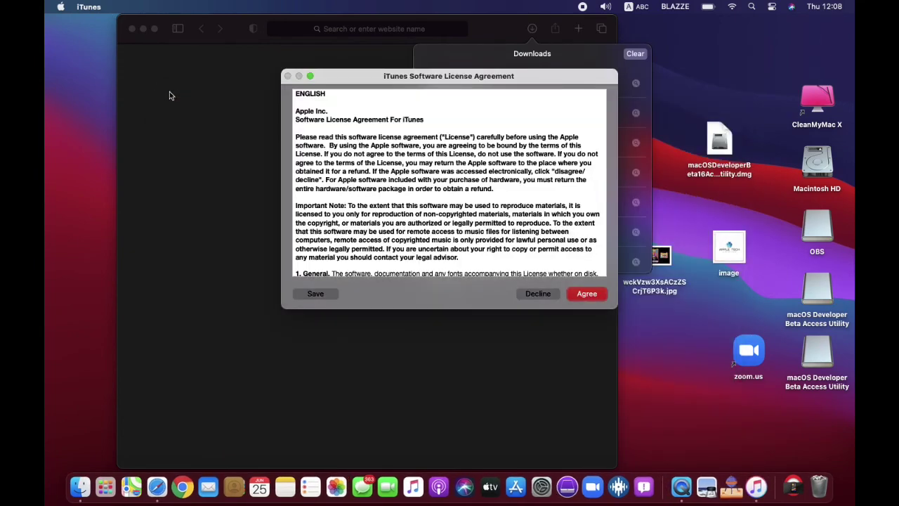
{"action": "left_click", "coordinate": [587, 294]}
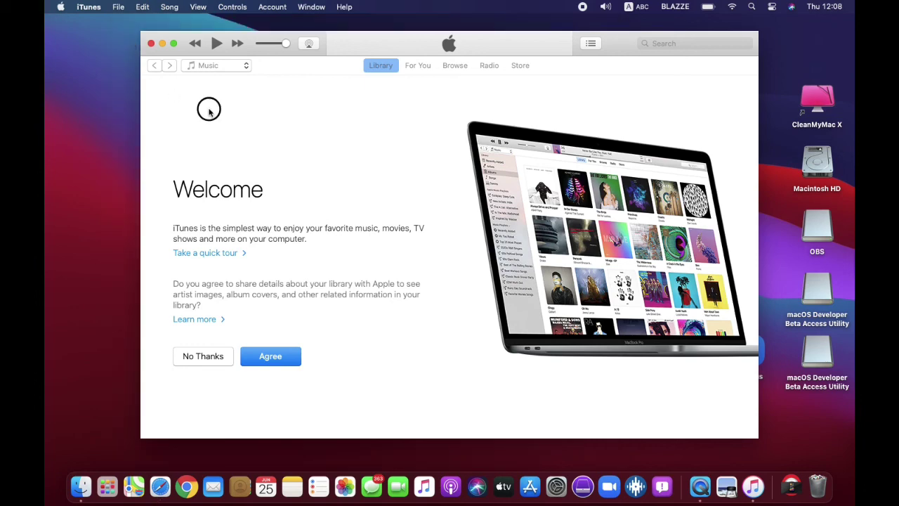
{"action": "left_click", "coordinate": [60, 6]}
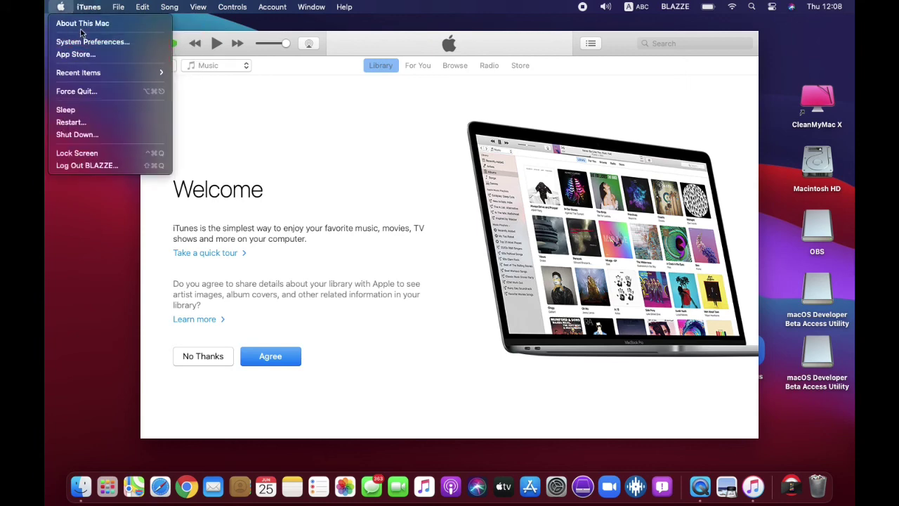
{"action": "mouse_move", "coordinate": [94, 7]}
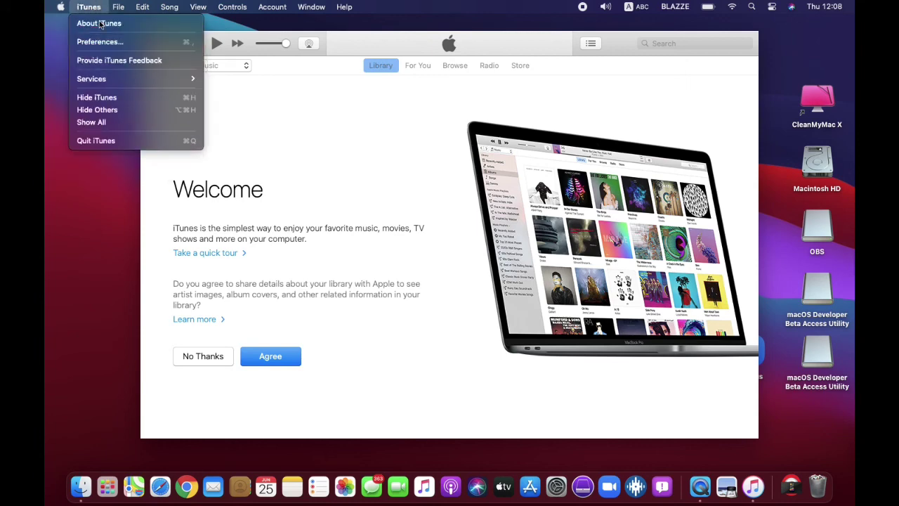
{"action": "left_click", "coordinate": [99, 23]}
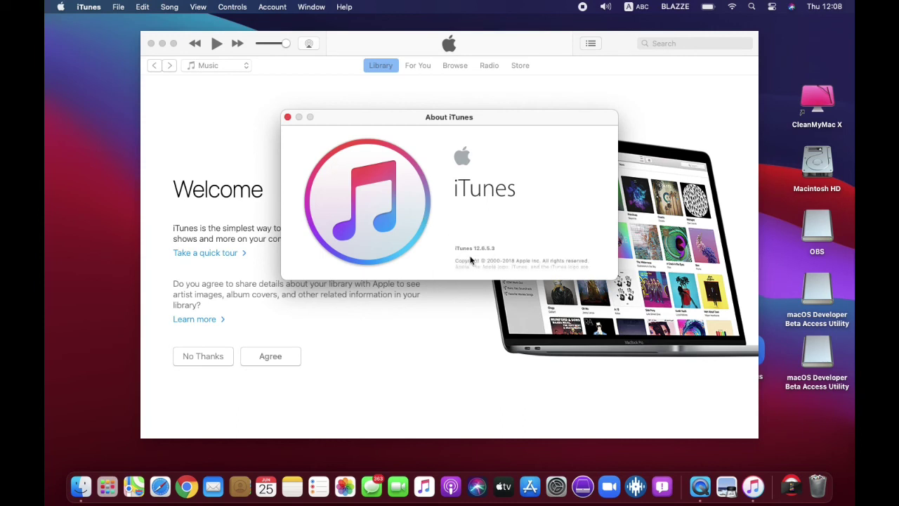
{"action": "left_click", "coordinate": [288, 117]}
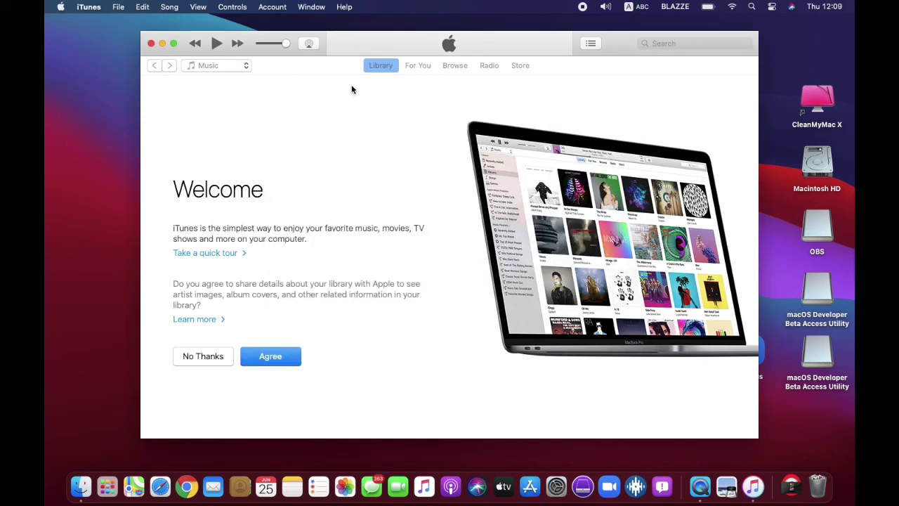